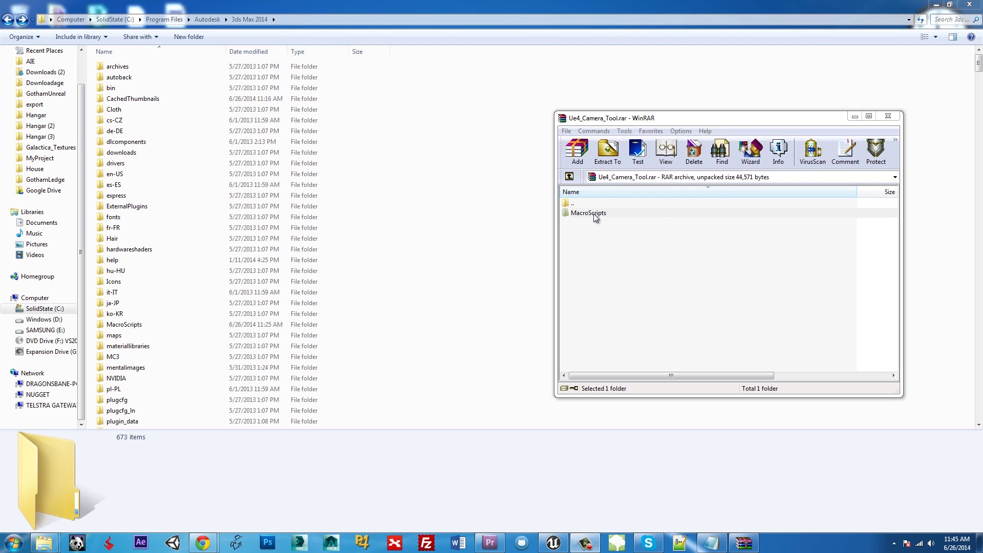
# - Copy MacroScripts from Ue4_Camera_Tool.rar into C:\Program Files\Autodesk\3ds Max 2014, merging folders, then start 3ds Max
pyautogui.moveTo(594, 213); pyautogui.dragTo(487, 257)
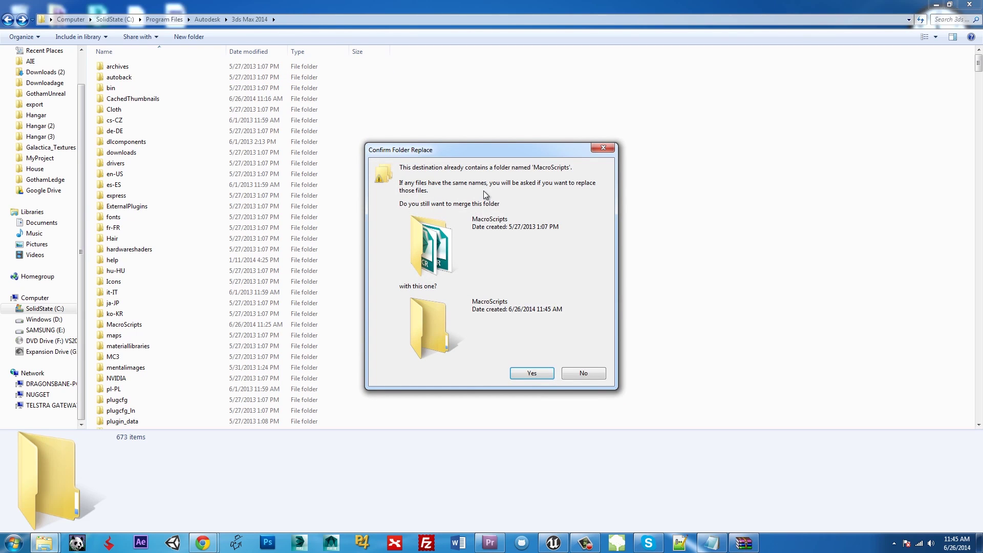
pyautogui.click(543, 373)
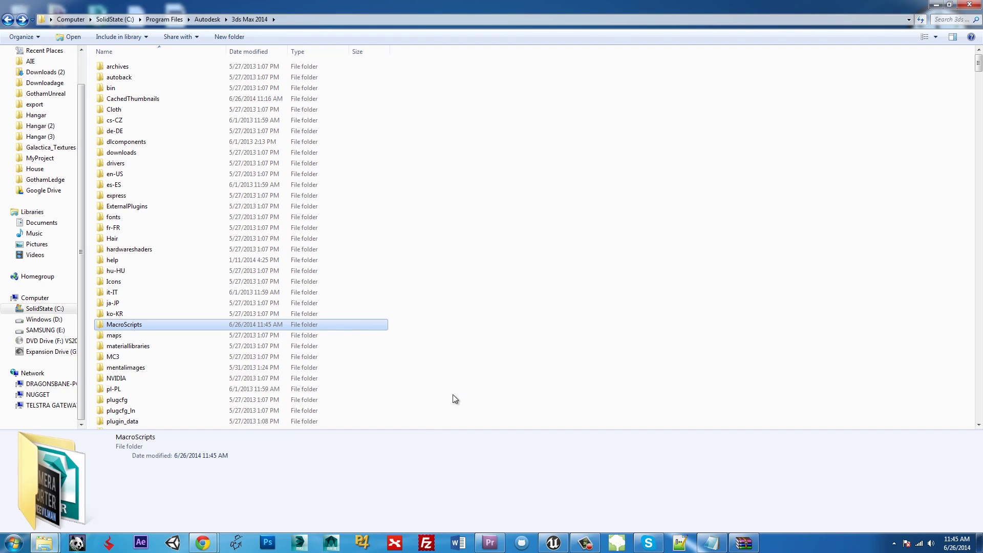
pyautogui.click(299, 543)
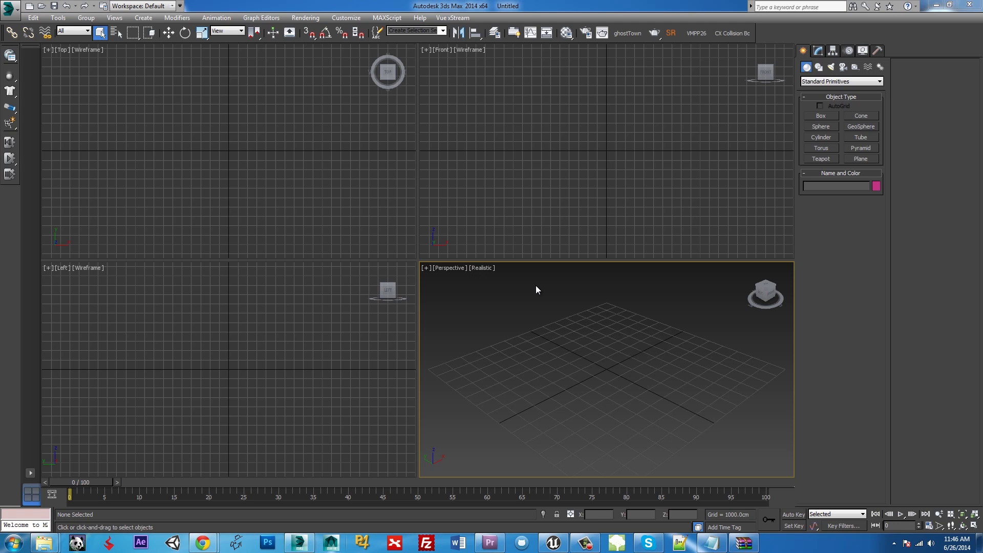
# - Place the WeevilTools 'Unreal Engine 4' camera baking action on the main toolbar via Customize User Interface
pyautogui.click(349, 19)
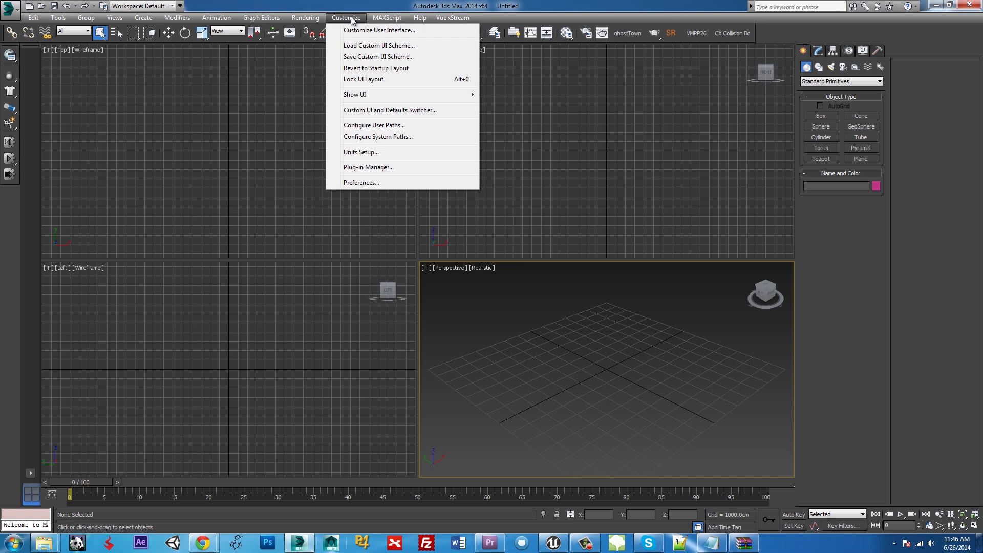
pyautogui.click(353, 30)
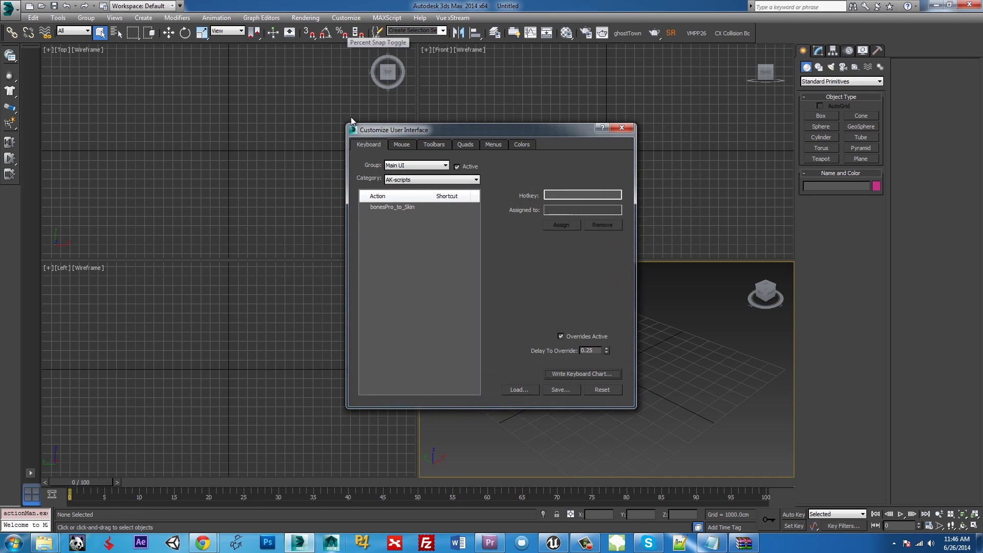
pyautogui.click(438, 148)
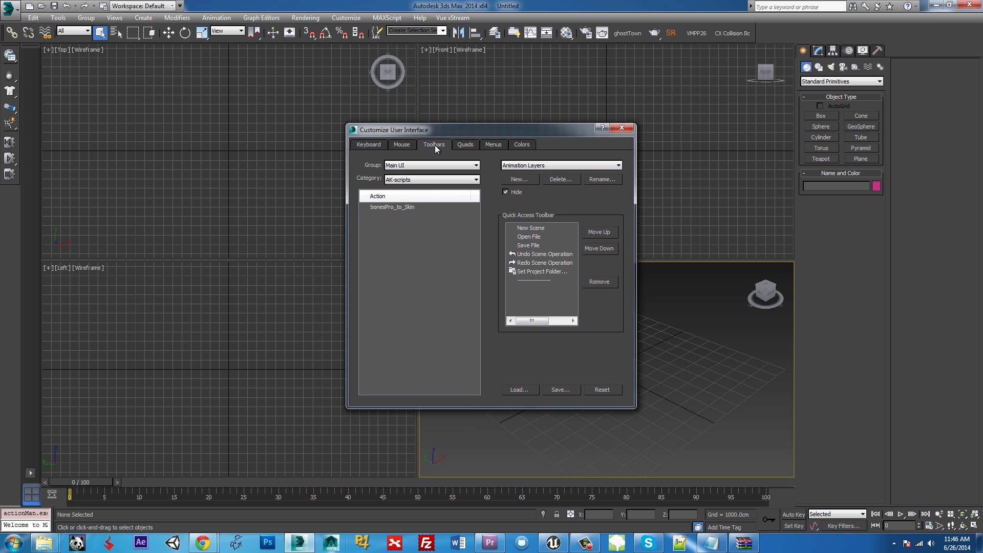
pyautogui.click(475, 180)
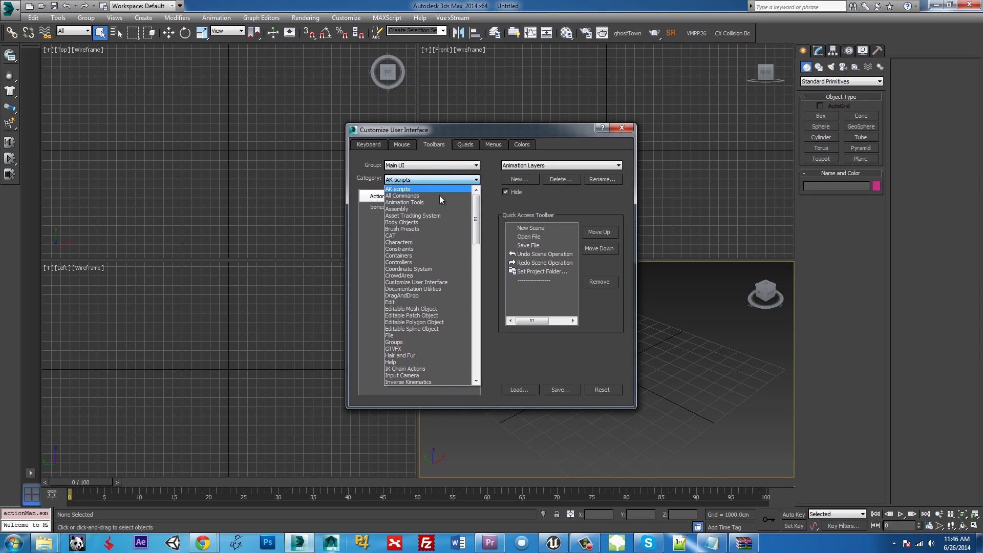
pyautogui.moveTo(475, 203); pyautogui.dragTo(477, 353)
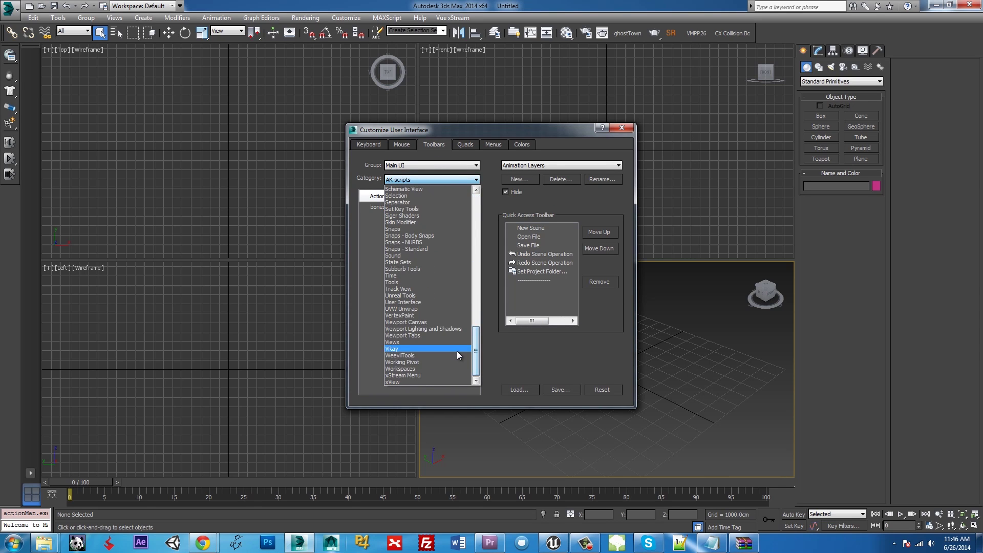
pyautogui.click(399, 356)
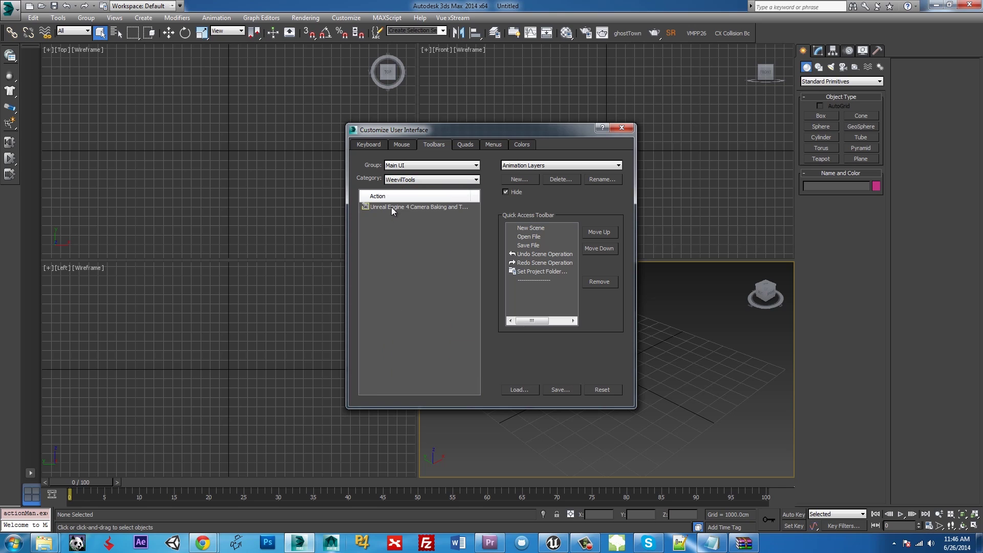
pyautogui.click(392, 209)
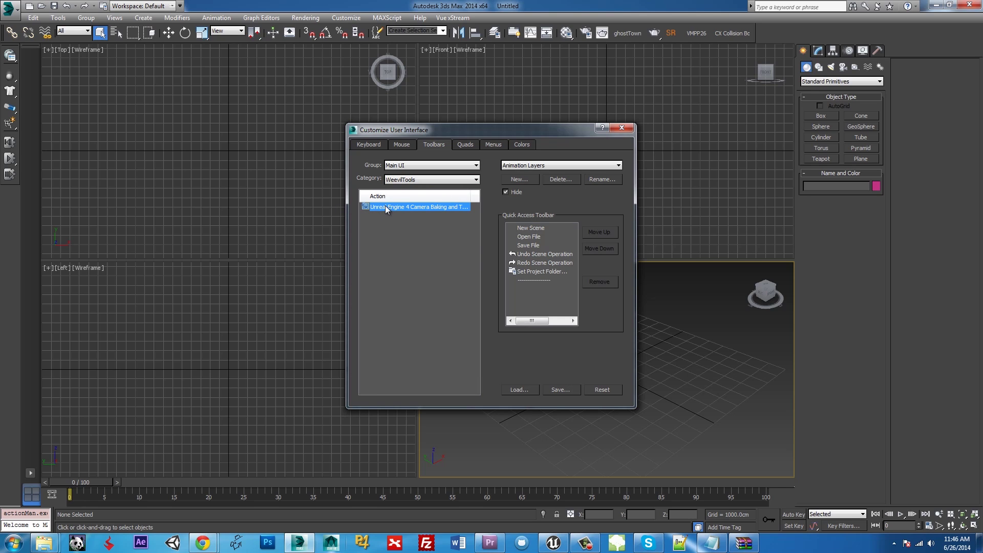
pyautogui.moveTo(387, 209); pyautogui.dragTo(755, 33)
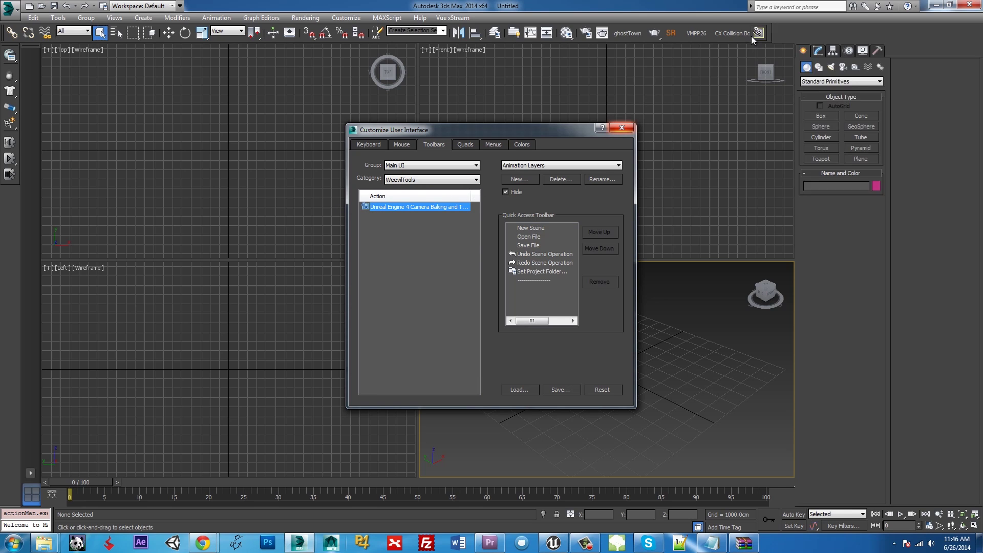
# - Save the interface over MaxStartUI.cuix, confirm the replacement, and close Customize User Interface
pyautogui.click(561, 389)
pyautogui.click(84, 80)
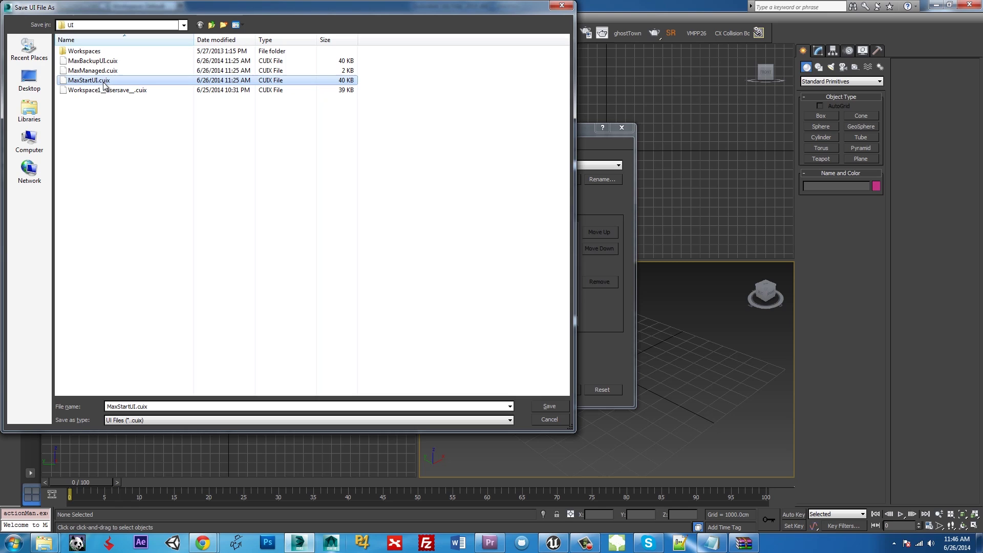
pyautogui.click(555, 405)
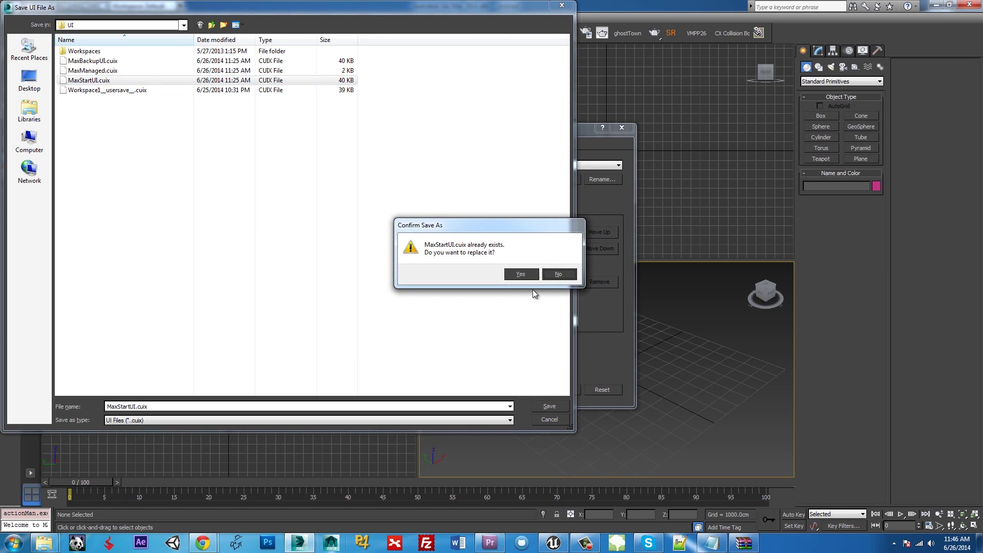
pyautogui.click(523, 276)
pyautogui.press('Escape')
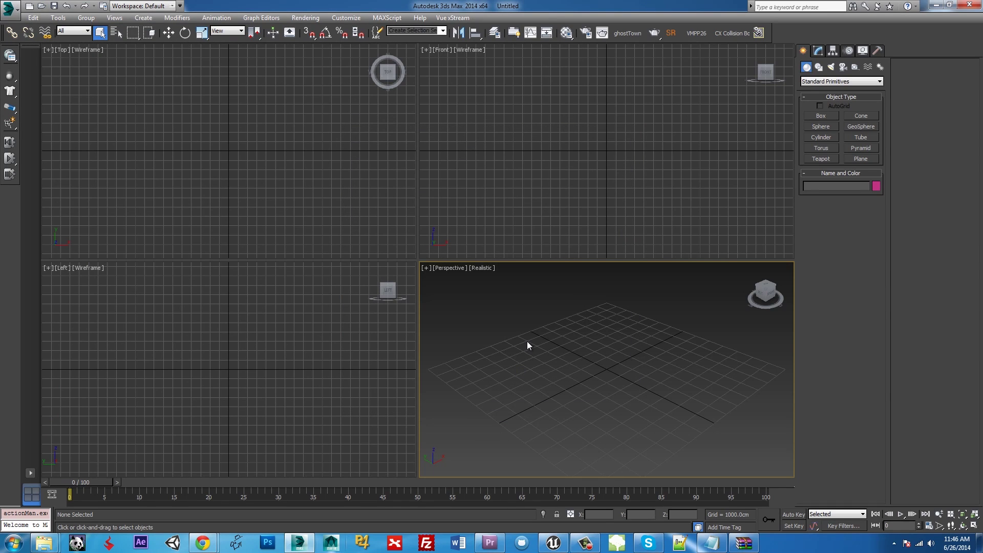
# - Open Greeblecity.max from Recent Documents and launch the new UE4 Camera Exporter toolbar tool
pyautogui.click(9, 9)
pyautogui.click(112, 65)
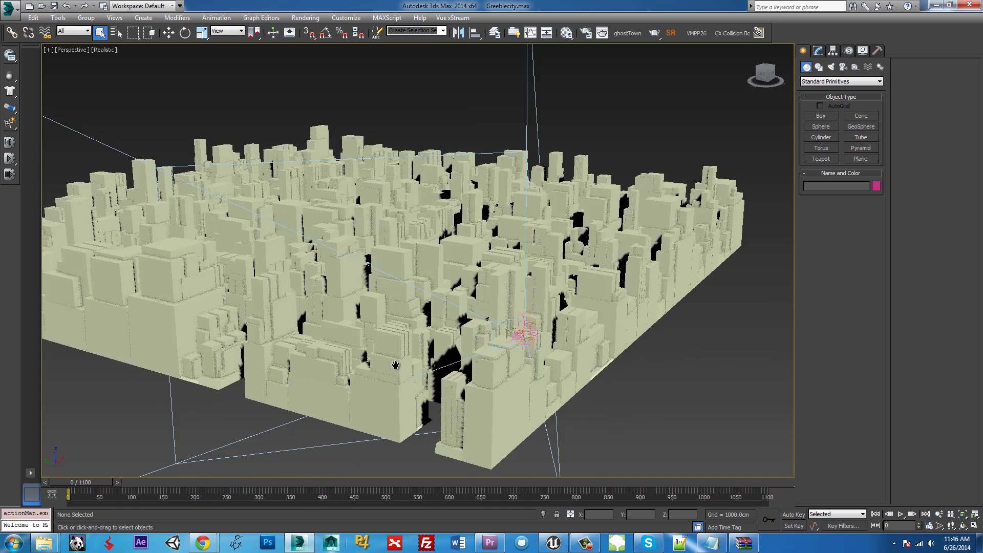
pyautogui.moveTo(503, 295); pyautogui.dragTo(500, 351, button='middle')
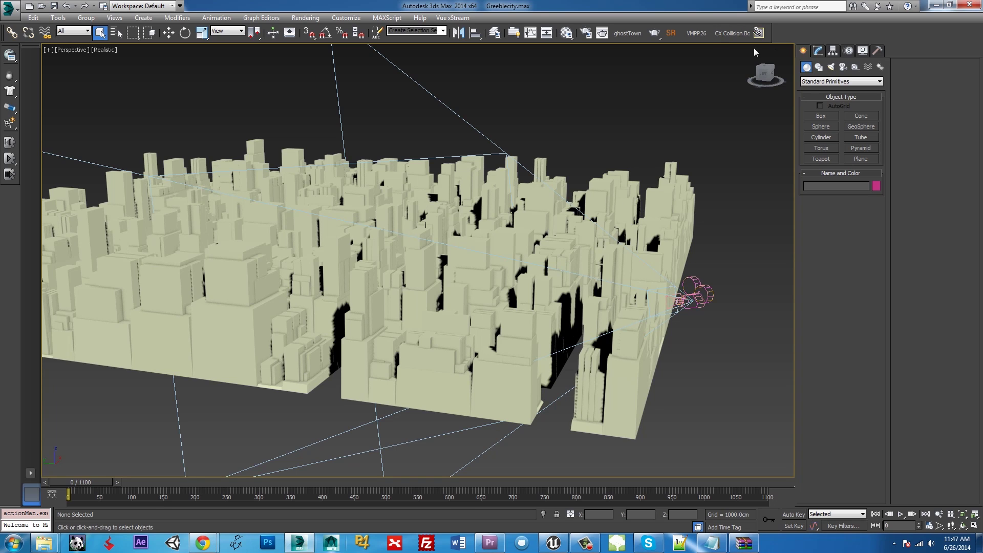
pyautogui.click(762, 33)
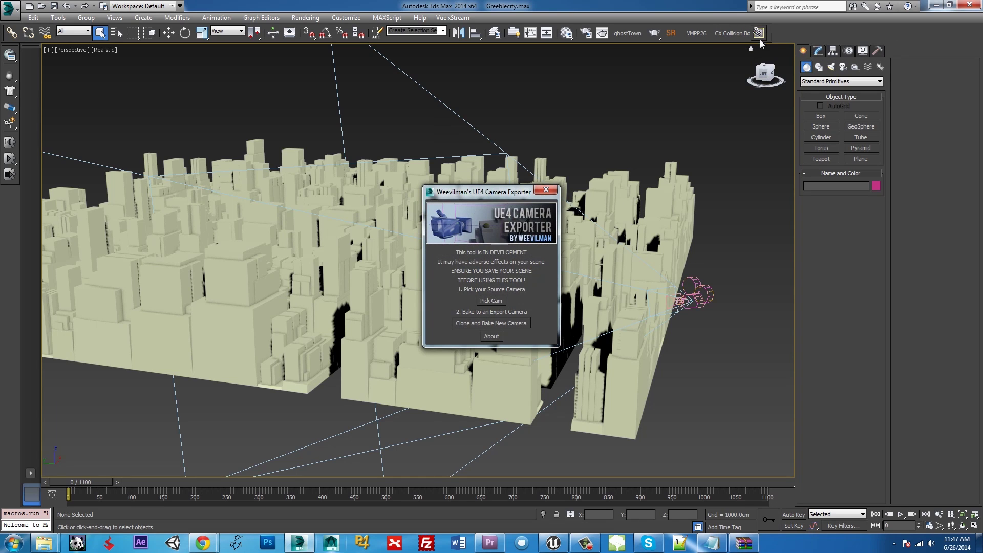
pyautogui.moveTo(491, 199); pyautogui.dragTo(436, 187)
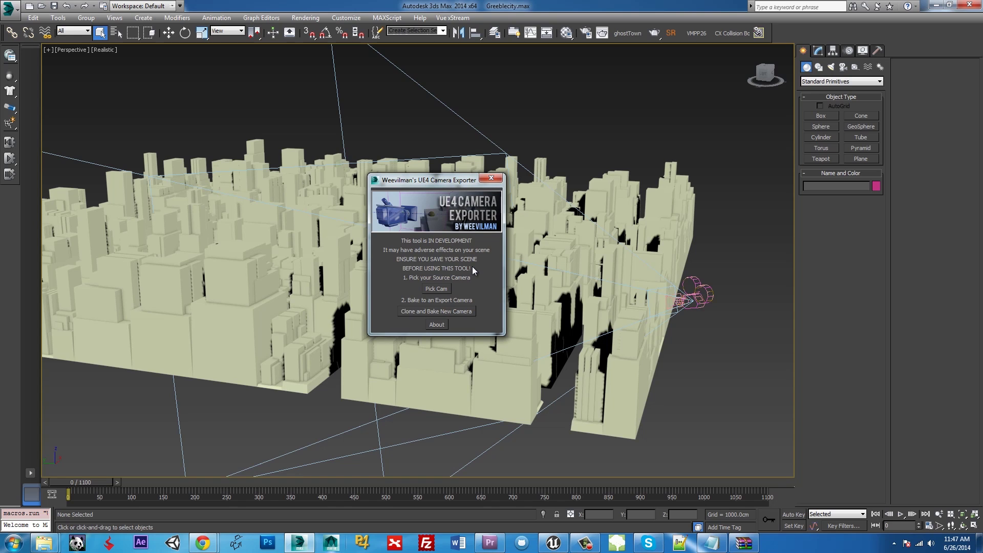
# - Pick HumanizerCam_01_HumanizerCam, nested under the SoftMotionCam hierarchy, as the exporter's source camera
pyautogui.click(437, 291)
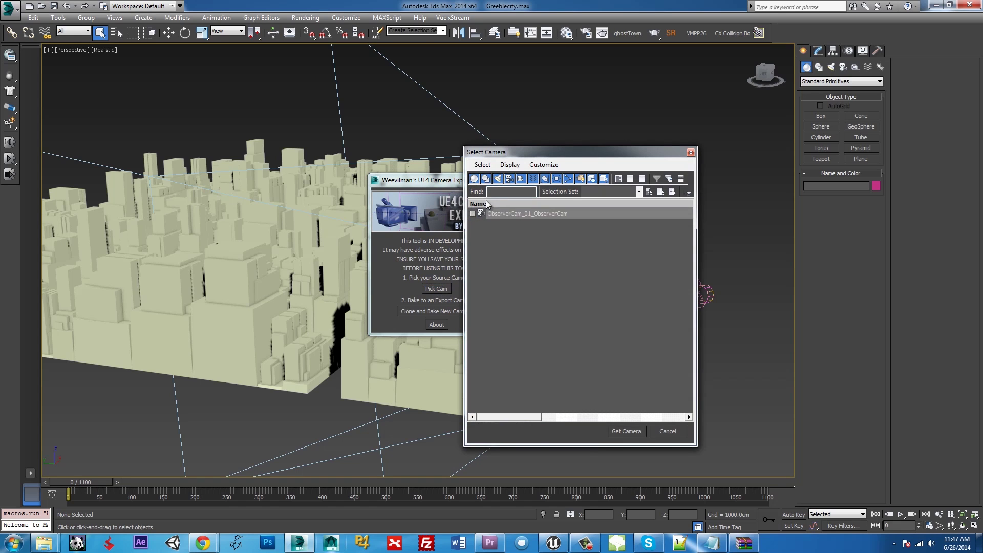
pyautogui.click(472, 214)
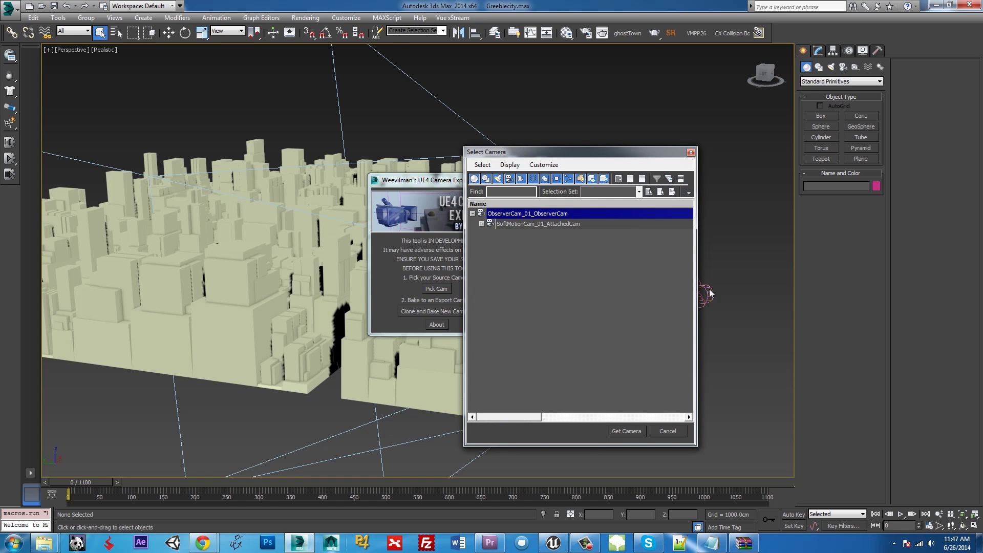
pyautogui.click(482, 223)
pyautogui.click(491, 234)
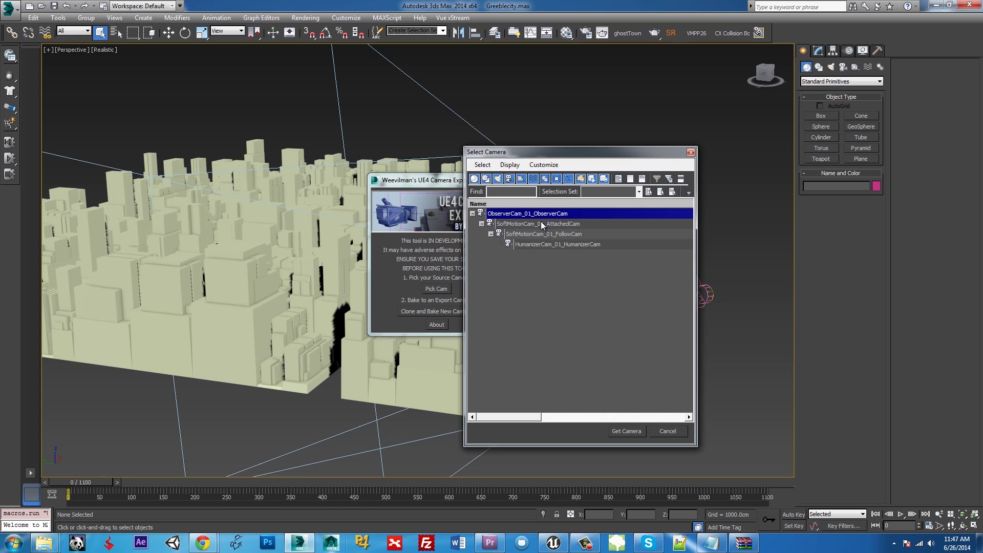
pyautogui.click(551, 246)
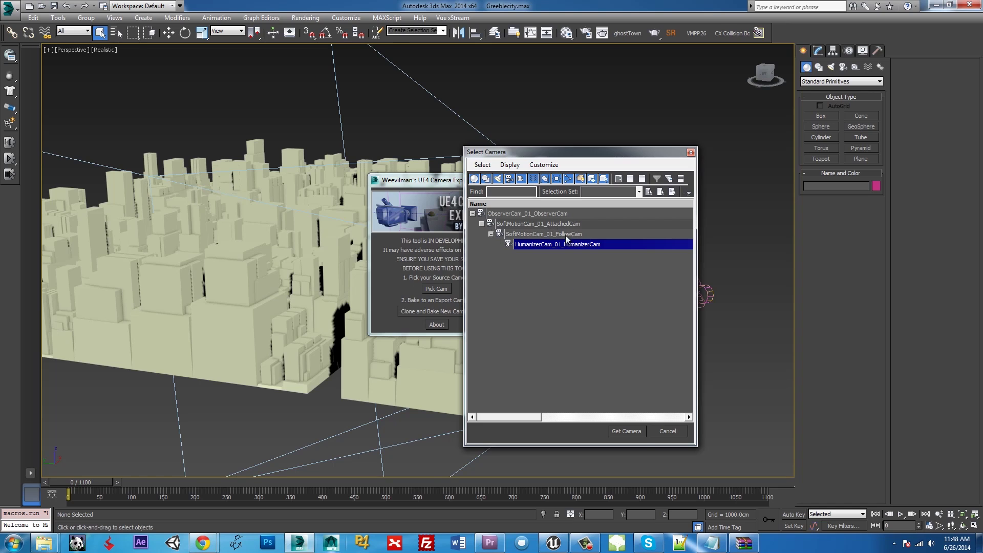
pyautogui.click(629, 431)
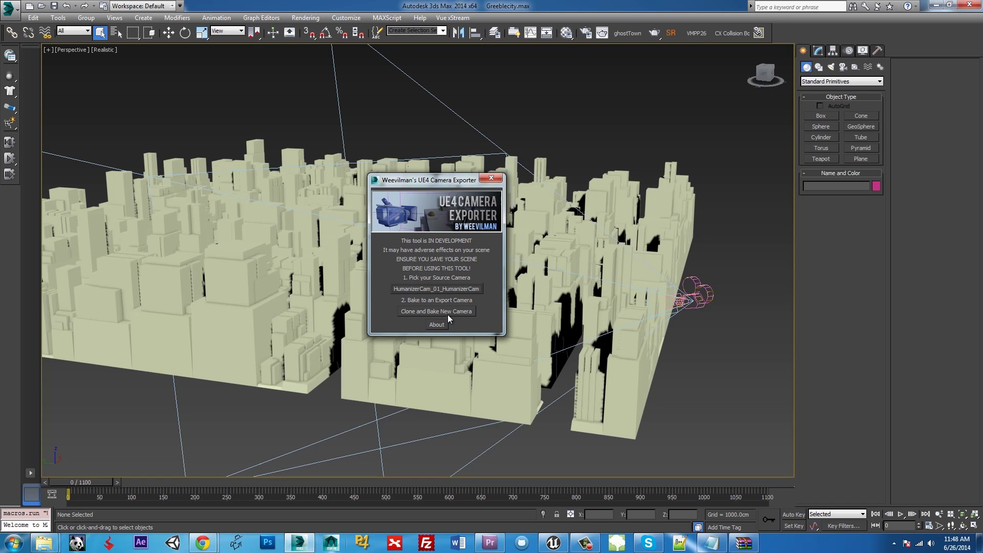
# - Clone and bake the source into a new camera, then scrub to frame 167 to check it
pyautogui.click(451, 313)
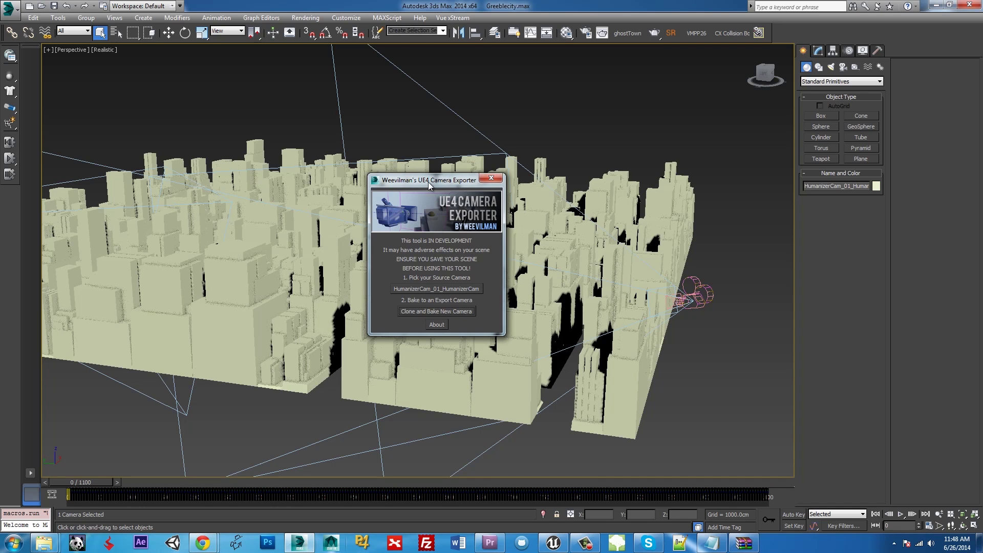
pyautogui.moveTo(428, 182); pyautogui.dragTo(621, 186)
pyautogui.keyDown('alt'); pyautogui.moveTo(512, 307); pyautogui.dragTo(489, 342, button='middle'); pyautogui.keyUp('alt')
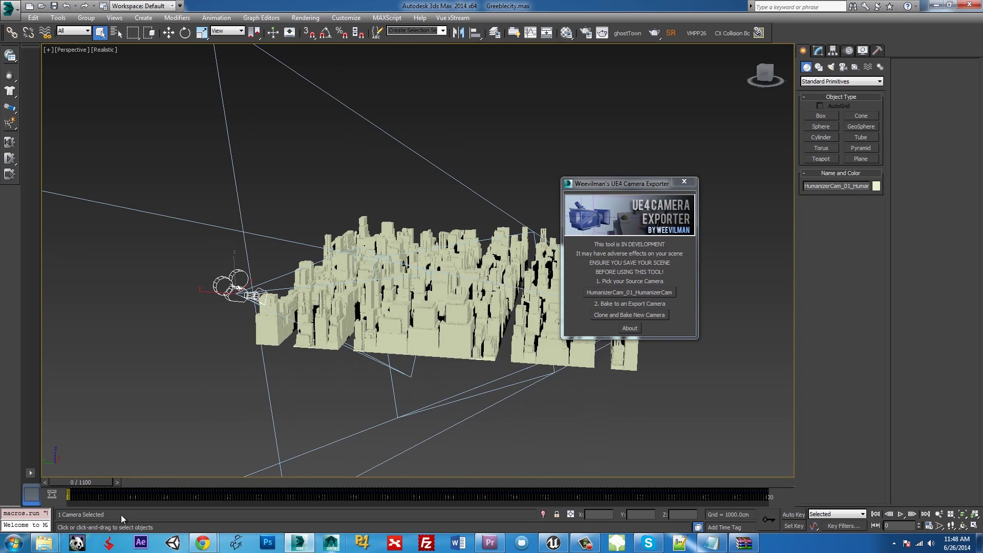
pyautogui.moveTo(77, 487)
pyautogui.mouseDown()
pyautogui.moveTo(128, 484)
pyautogui.moveTo(57, 486)
pyautogui.mouseUp()
# - Export the selected baked camera to CamBammagYEAH.FBX, replacing the existing file
pyautogui.click(9, 9)
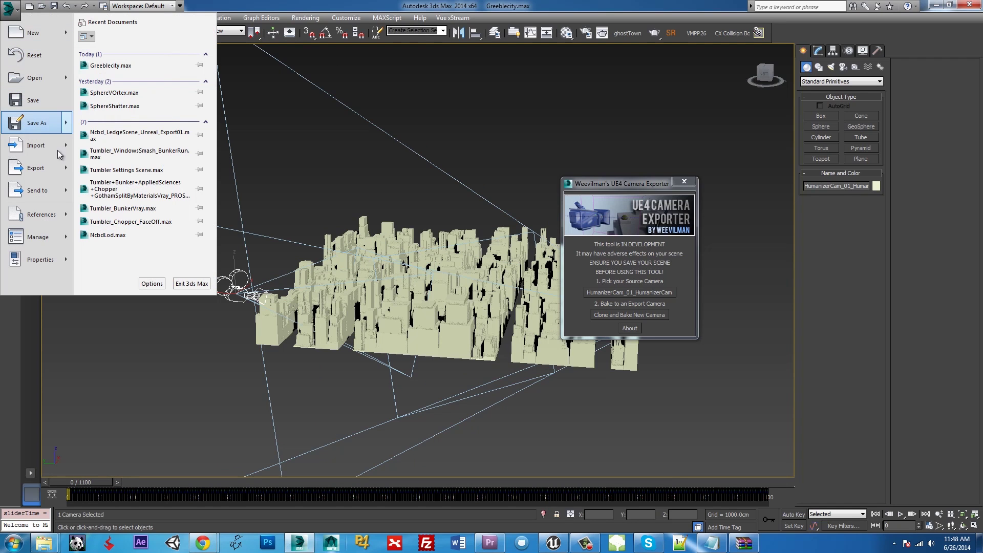
pyautogui.moveTo(61, 168)
pyautogui.click(124, 96)
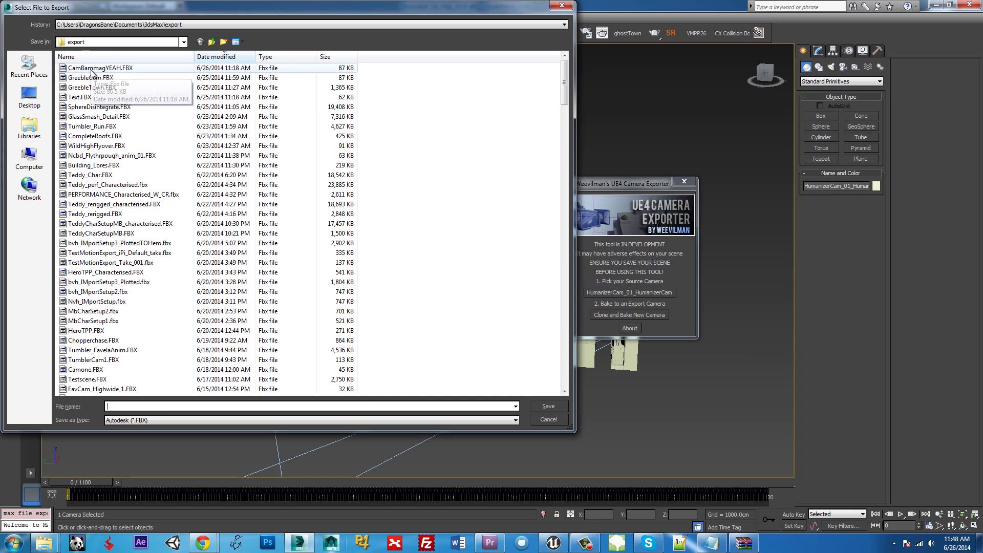
pyautogui.click(91, 73)
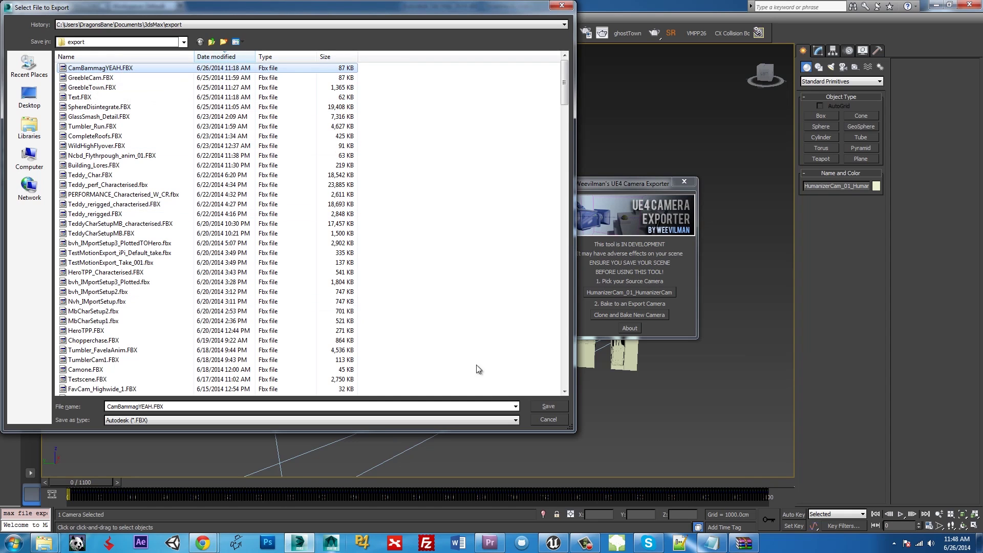
pyautogui.click(549, 406)
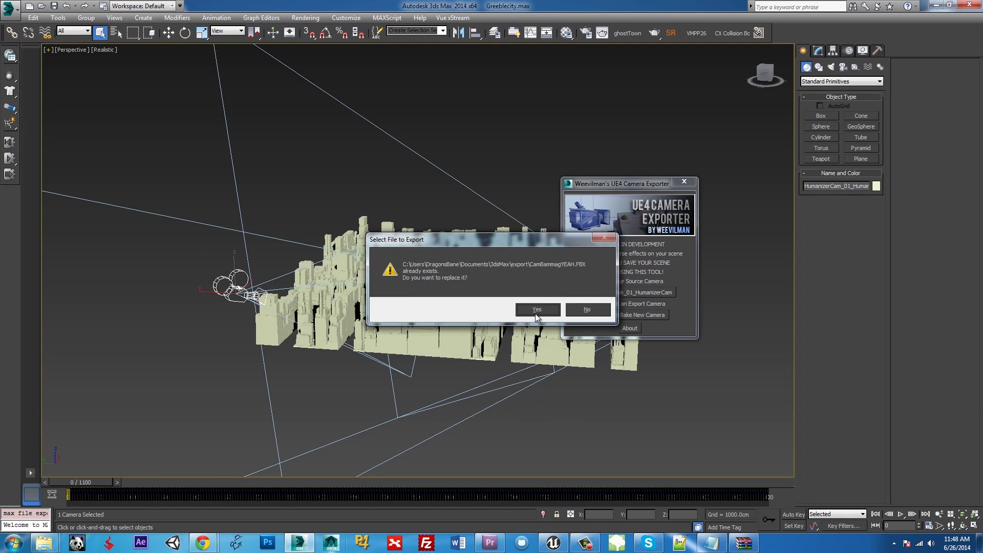
pyautogui.click(536, 311)
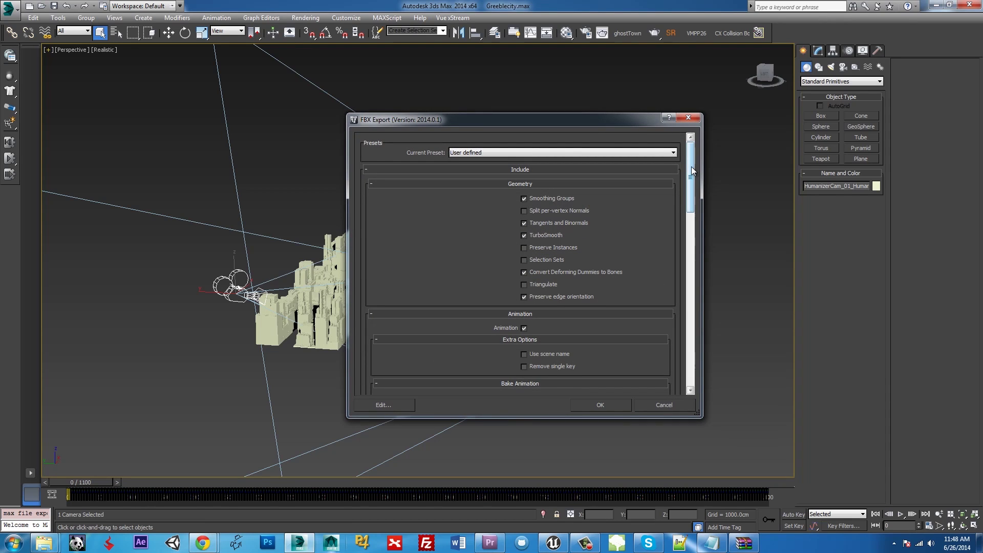
# - In the FBX options, bake animation from 0 to 1100 with cameras included and export
pyautogui.moveTo(692, 172); pyautogui.dragTo(692, 177)
pyautogui.scroll(-1, 692, 176)
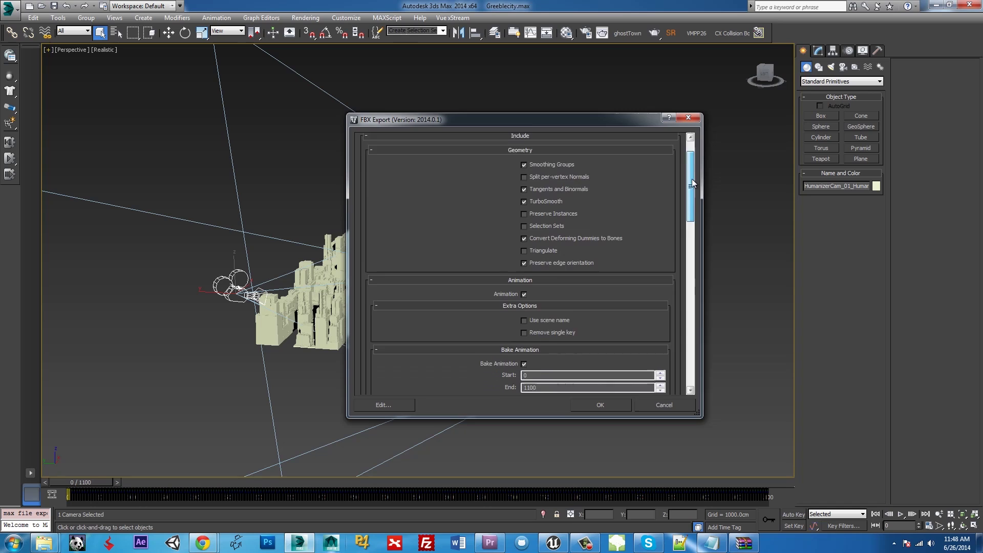
pyautogui.scroll(-2, 693, 179)
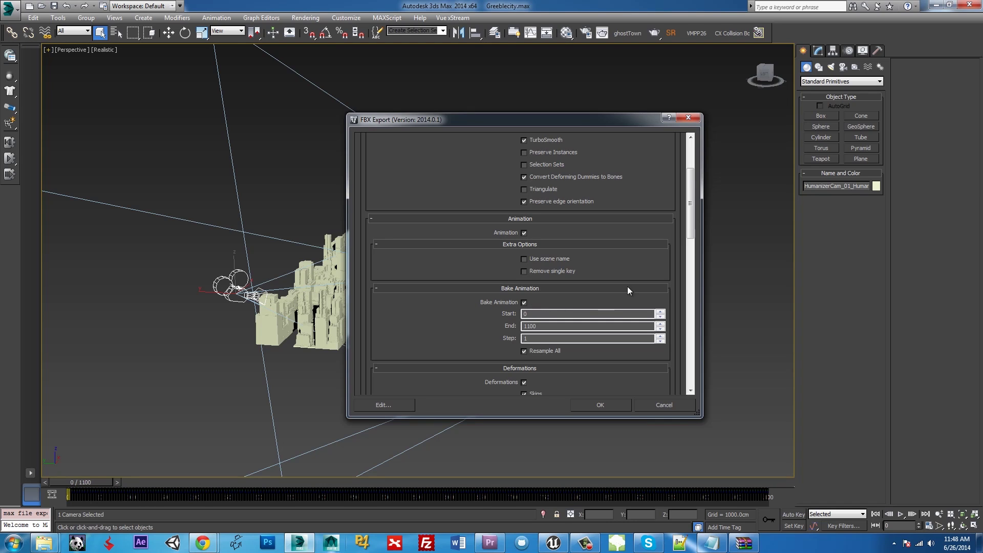
pyautogui.moveTo(694, 204); pyautogui.dragTo(693, 281)
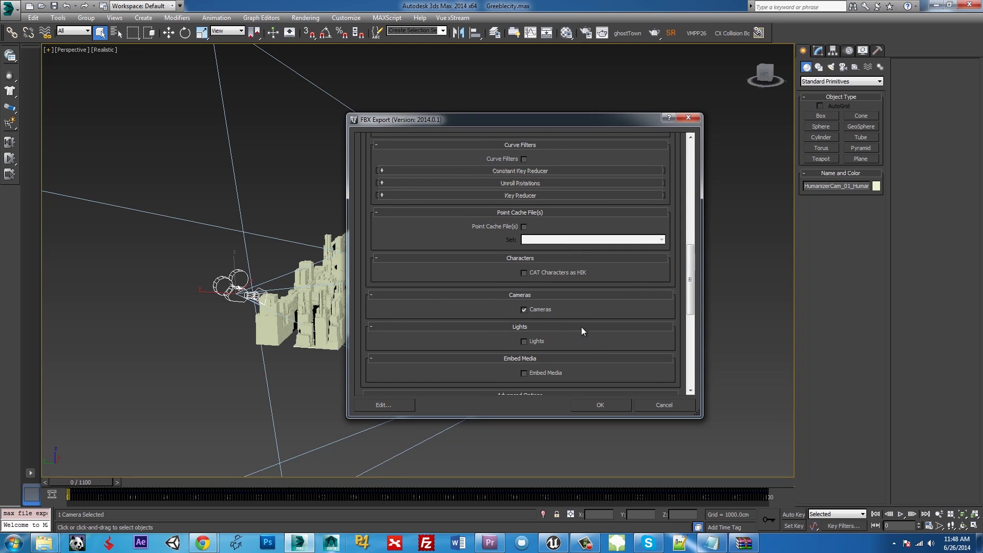
pyautogui.click(606, 404)
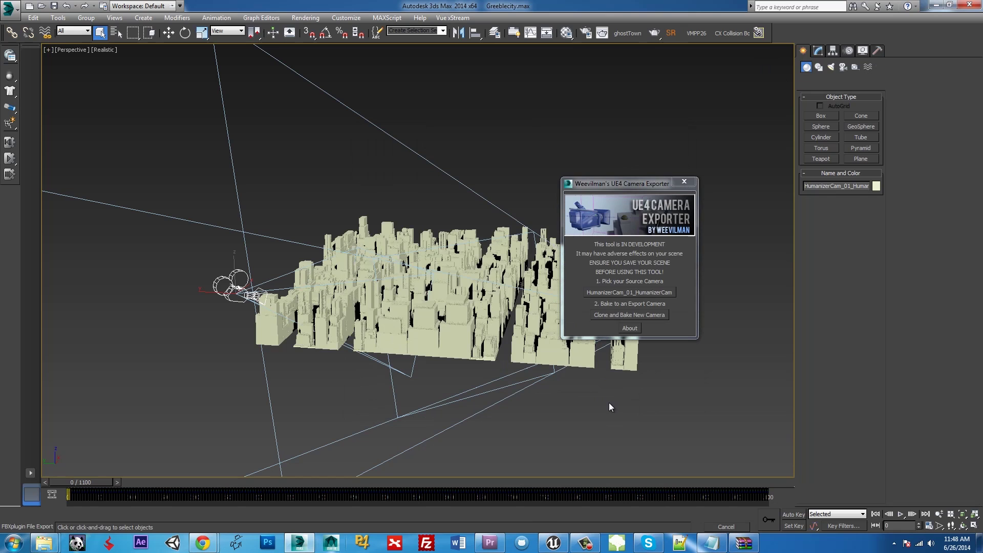
# - Switch to the Unreal Engine 4 editor and add a new Matinee to the level
pyautogui.click(554, 544)
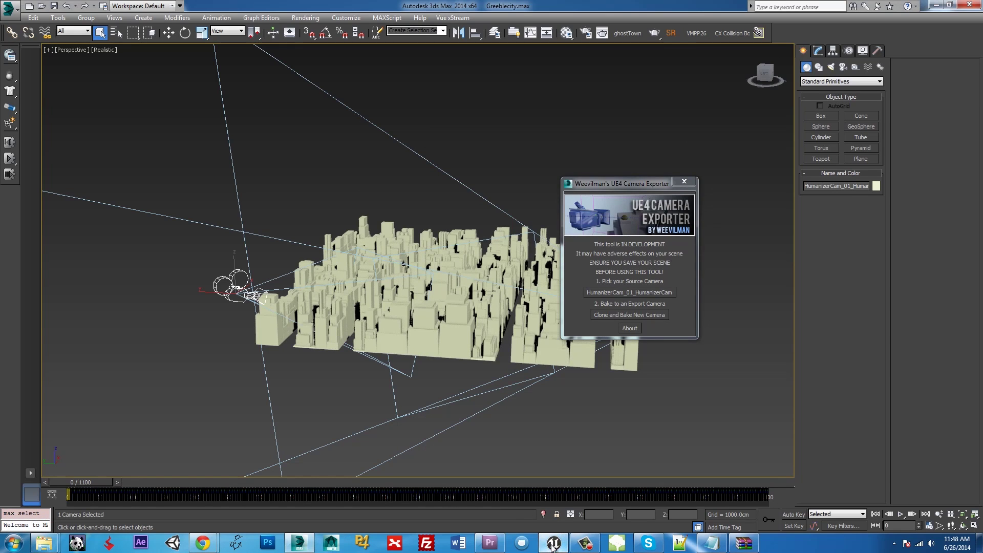
pyautogui.moveTo(463, 336); pyautogui.dragTo(497, 345)
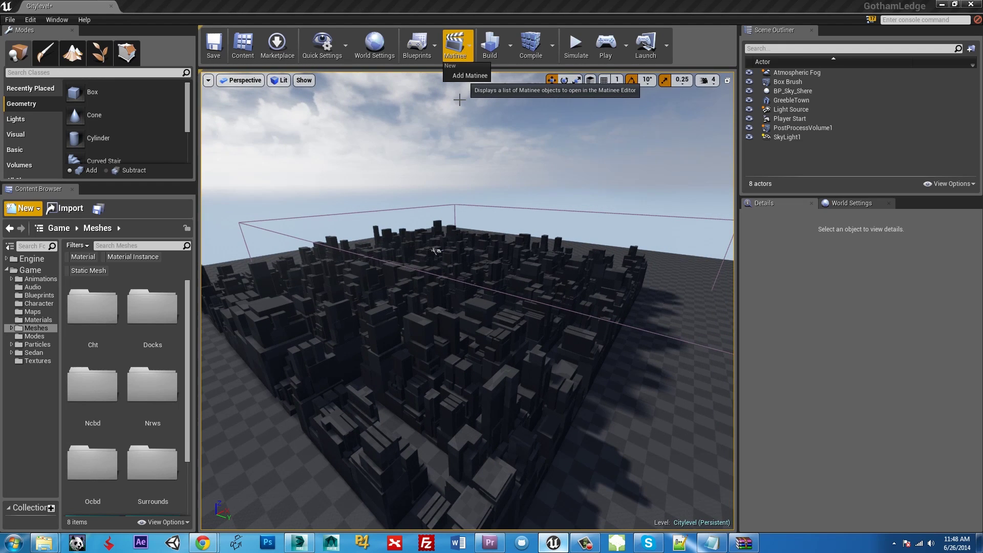
pyautogui.click(464, 76)
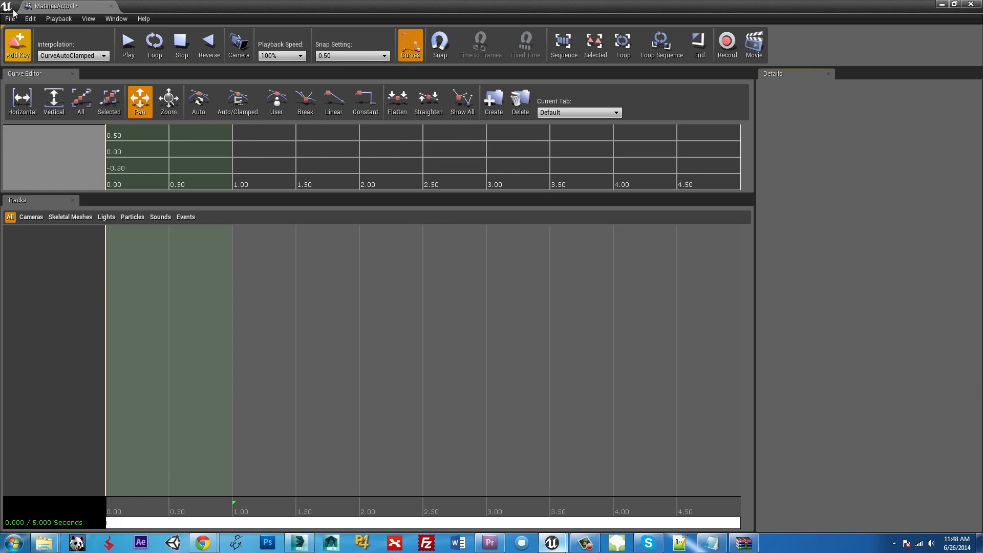
# - Import CamBammagYEAH.FBX into the Matinee, creating its camera in the level
pyautogui.click(11, 18)
pyautogui.click(23, 38)
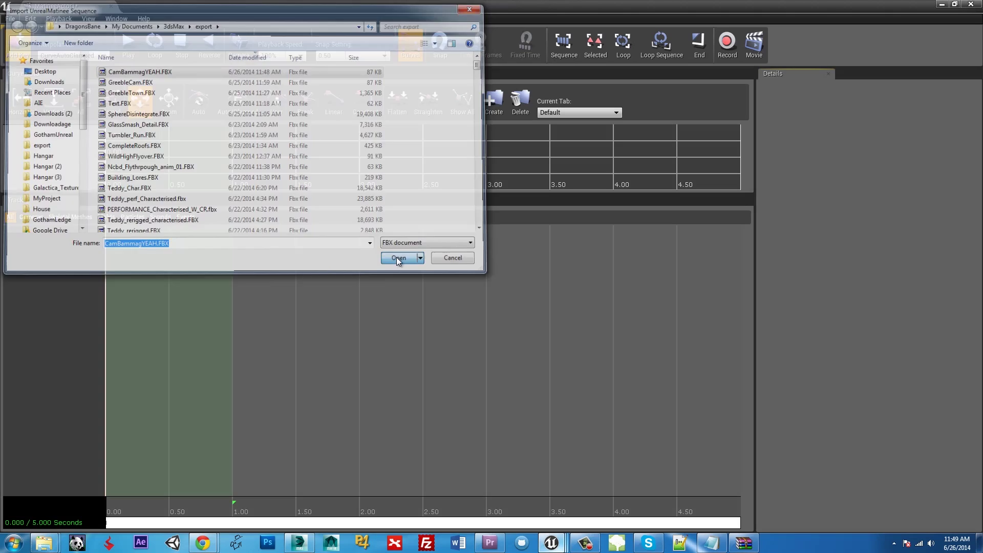
pyautogui.click(398, 258)
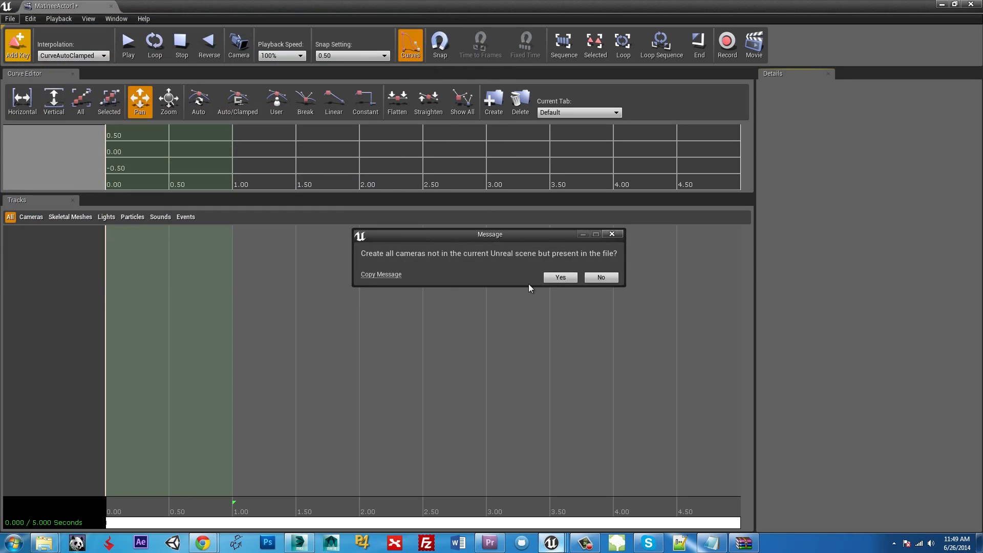
pyautogui.click(557, 279)
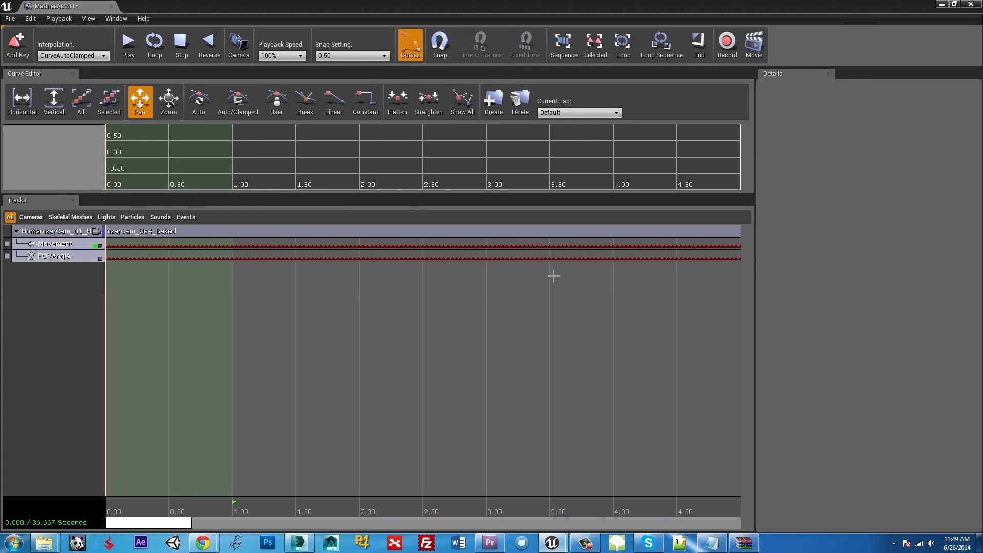
pyautogui.scroll(-10, 140, 353)
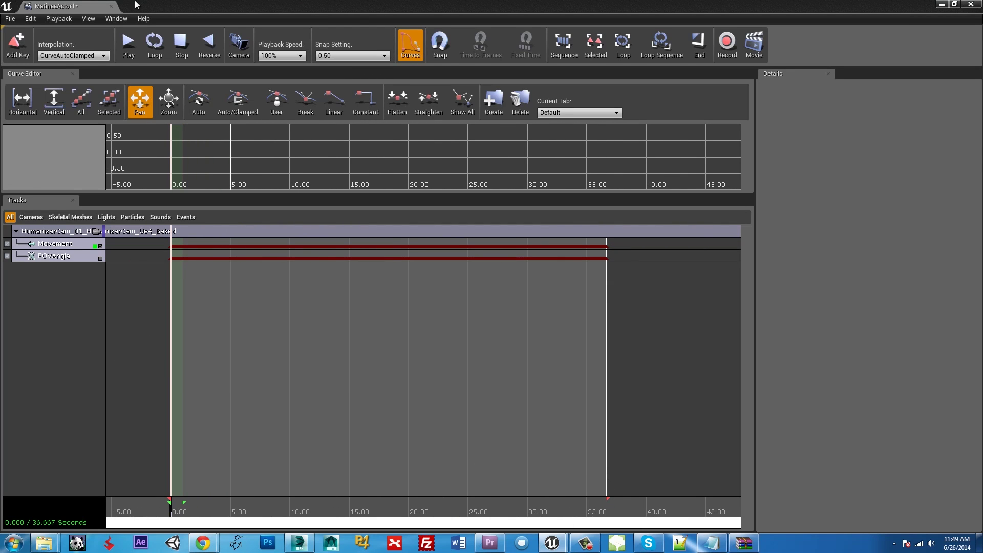
pyautogui.moveTo(149, 8); pyautogui.dragTo(935, 102)
# - Lock the level viewport to HumanizerCam_Ue4_Baked and move the Matinee window toward the centre
pyautogui.click(399, 278)
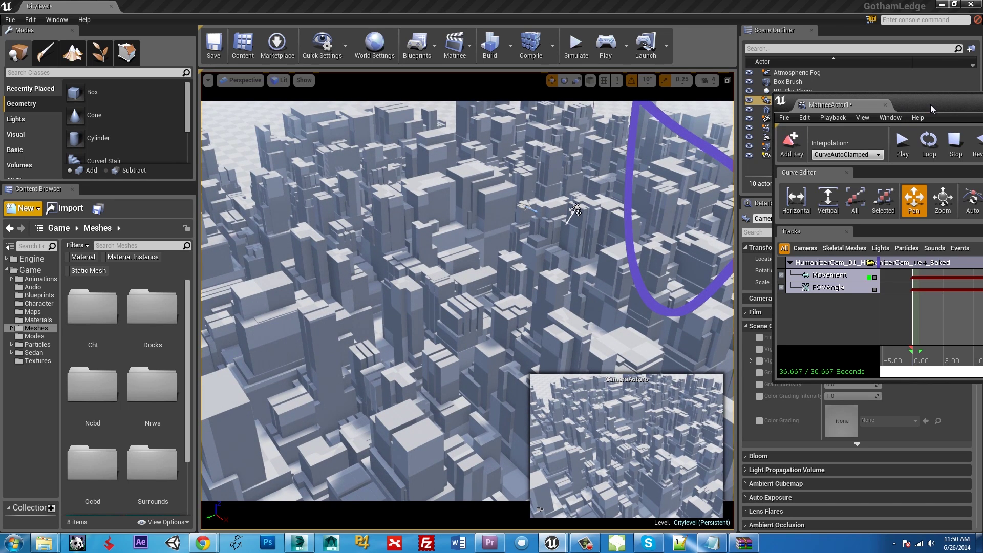
pyautogui.moveTo(837, 107); pyautogui.dragTo(403, 136)
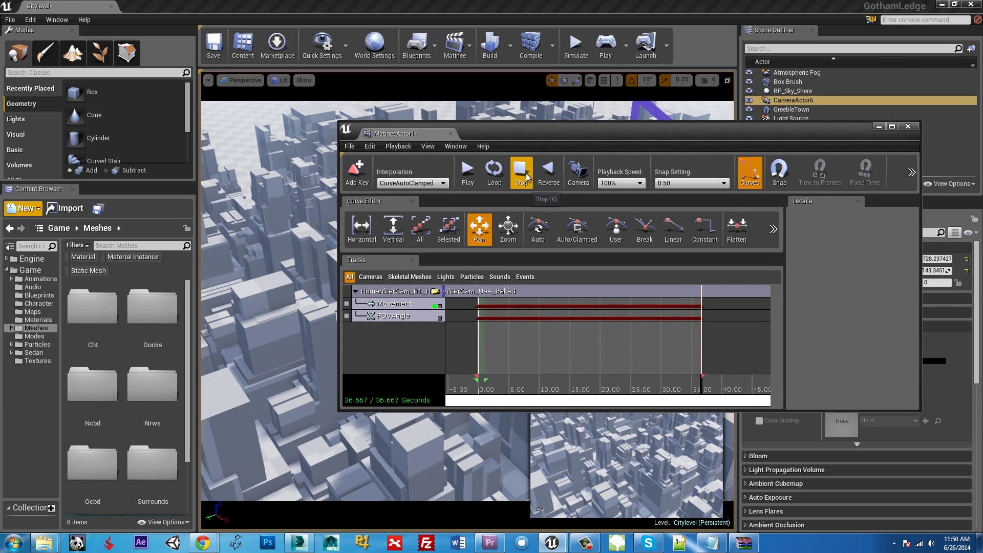